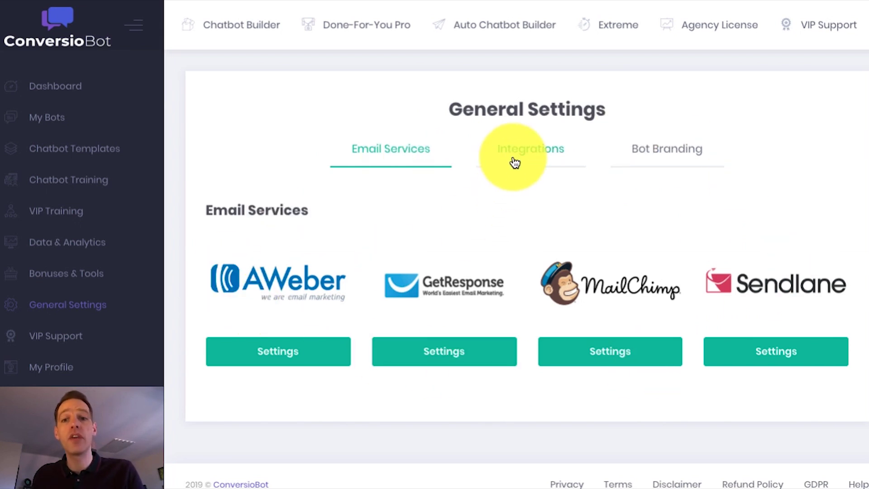
Show the Email Services integrations listing AWeber, GetResponse, MailChimp and Sendlane.
left_click(514, 164)
left_click(410, 151)
Start connecting AWeber from its settings, reaching the AWeber authorization sign-in.
left_click(282, 351)
scroll(300, 366, "down", 2)
left_click(299, 366)
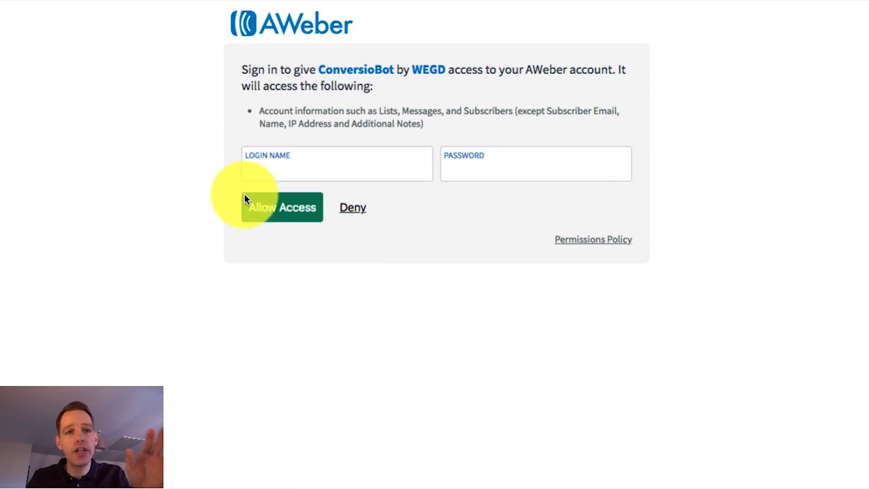
Return to ConversioBot and bring up the ChatBot Templates catalogue.
left_click(244, 194)
left_click(81, 155)
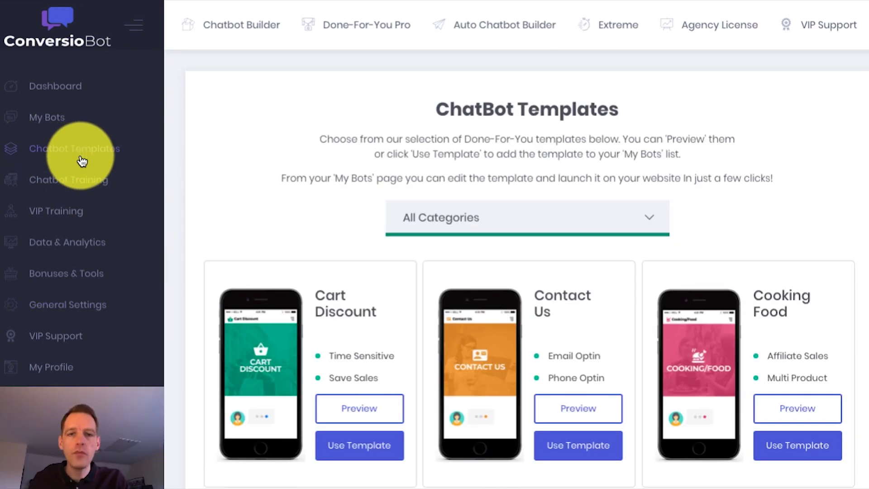
scroll(628, 266, "down", 2)
scroll(628, 266, "down", 1)
scroll(644, 290, "down", 2)
scroll(639, 181, "up", 5)
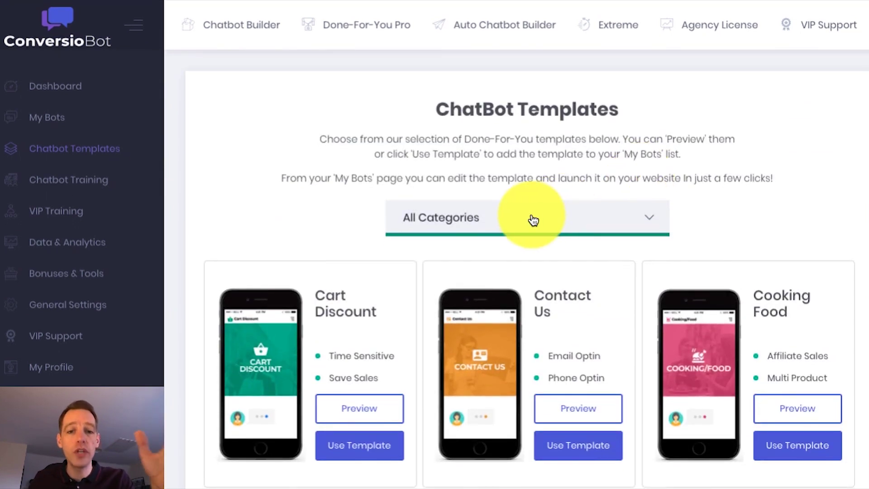
Filter templates to Lead Generation and highlight the Free Gift and Social Sharing feature texts.
left_click(532, 219)
left_click(442, 356)
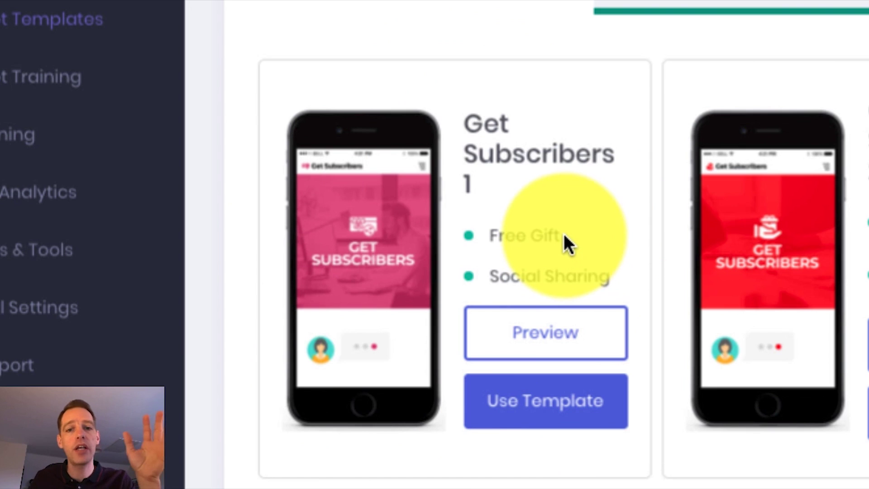
left_click_drag(563, 234, 488, 236)
left_click(627, 232)
left_click_drag(612, 276, 484, 277)
left_click(655, 280)
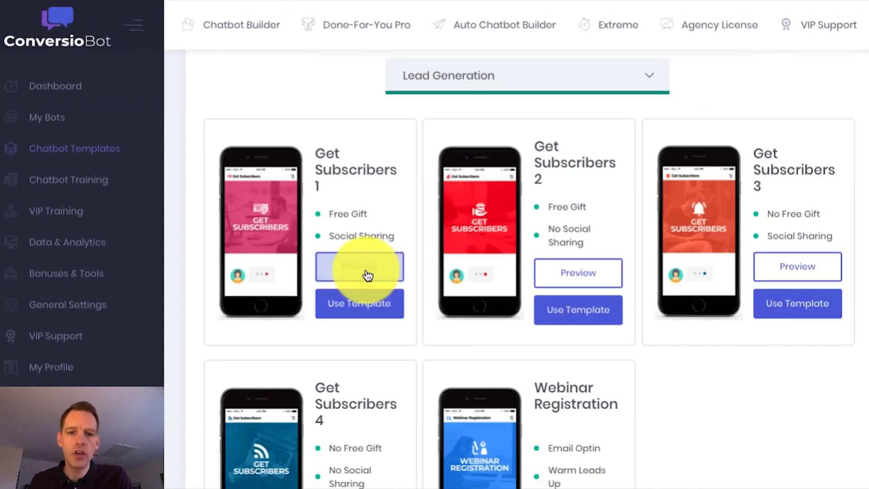
Preview Get Subscribers 1, answer yes, send a name and accept the free gift offer.
left_click(366, 274)
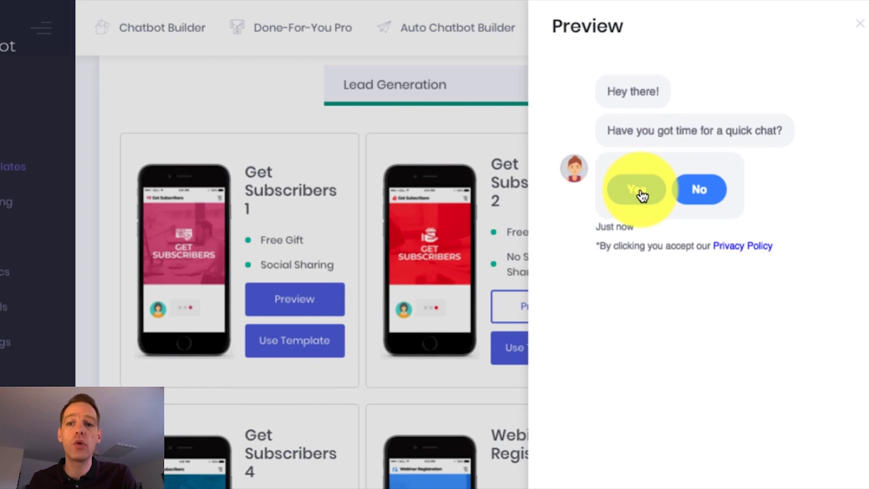
left_click(643, 190)
type("Simon")
key("Return")
left_click(663, 393)
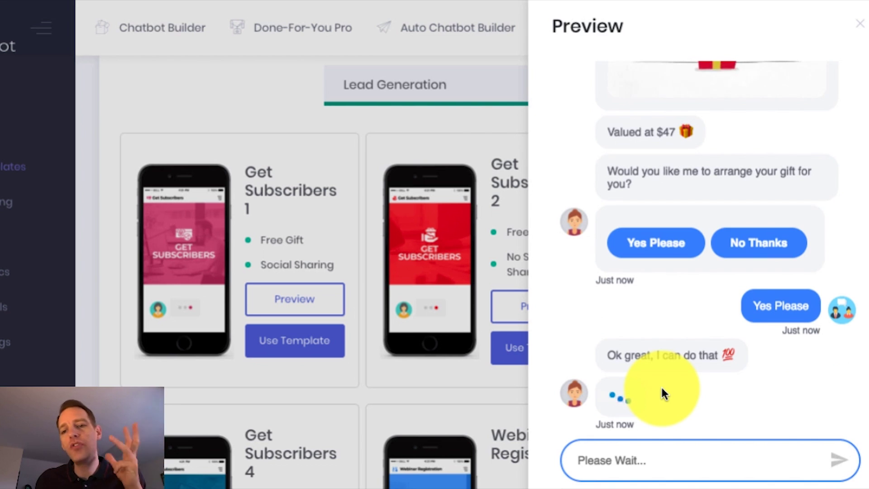
Answer no, then submit the suggested email address to the bot.
left_click(699, 389)
left_click(689, 448)
type("simon@")
key("Down")
key("Return")
key("Return")
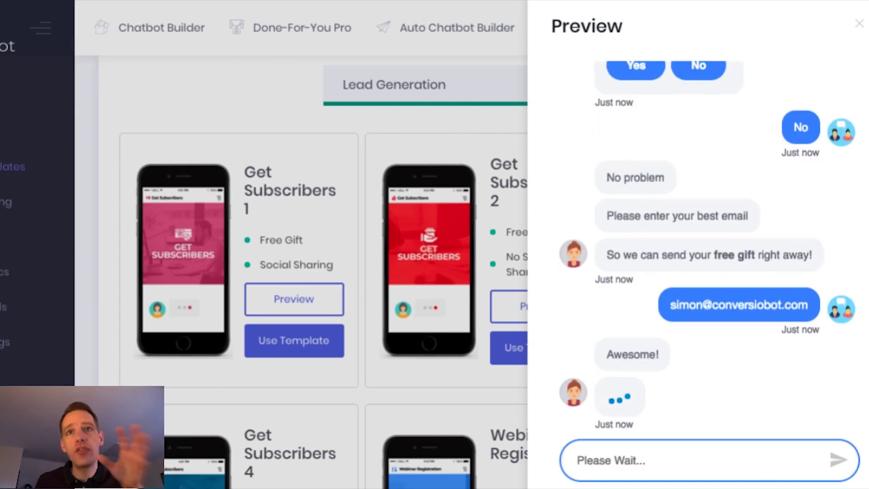
Reply yes please, try the Twitter share option, then close the share window and preview.
left_click(666, 390)
left_click(621, 389)
left_click(192, 38)
left_click(859, 24)
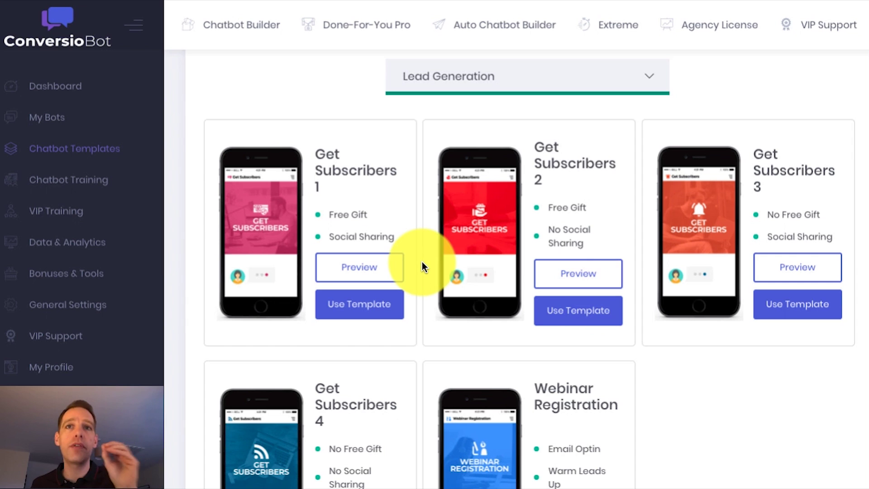
Use the Get Subscribers 1 template and confirm adding it to My Bots.
left_click(365, 304)
left_click(556, 67)
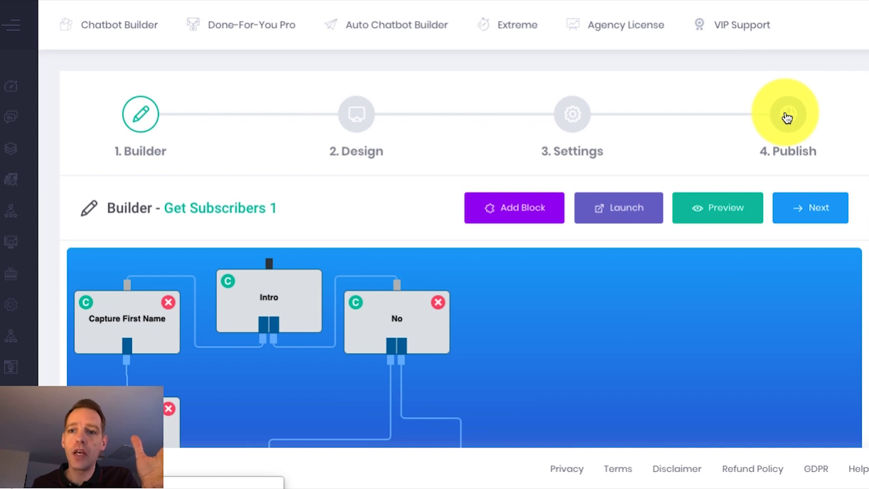
Go to Publish Info and select the whole ChatBot Widget Code.
left_click(786, 118)
scroll(524, 268, "down", 4)
scroll(520, 272, "down", 1)
mouse_move(364, 356)
left_mouse_down()
mouse_move(232, 340)
mouse_move(198, 307)
left_mouse_up()
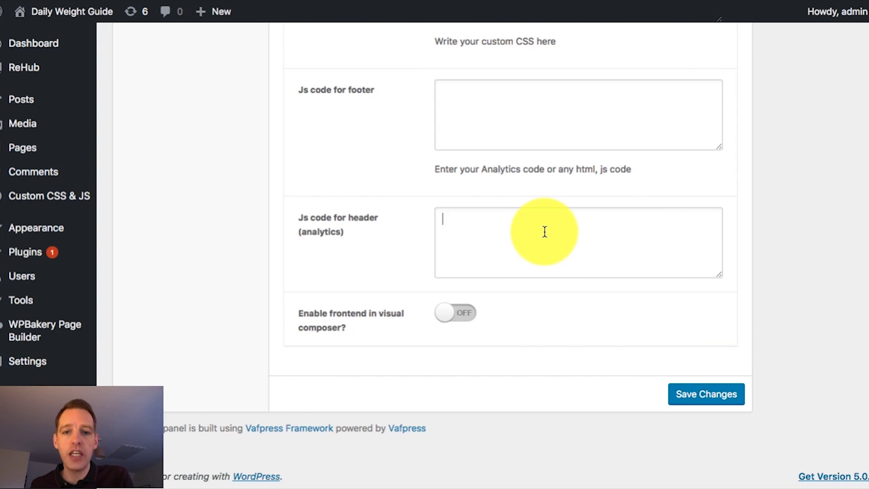
Paste the widget code into the 'Js code for header' field and save changes.
key("ctrl+v")
left_click(712, 404)
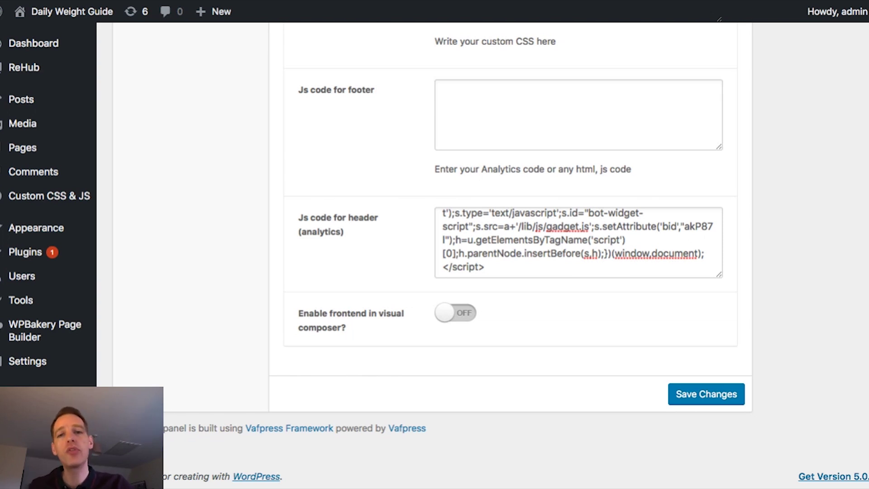